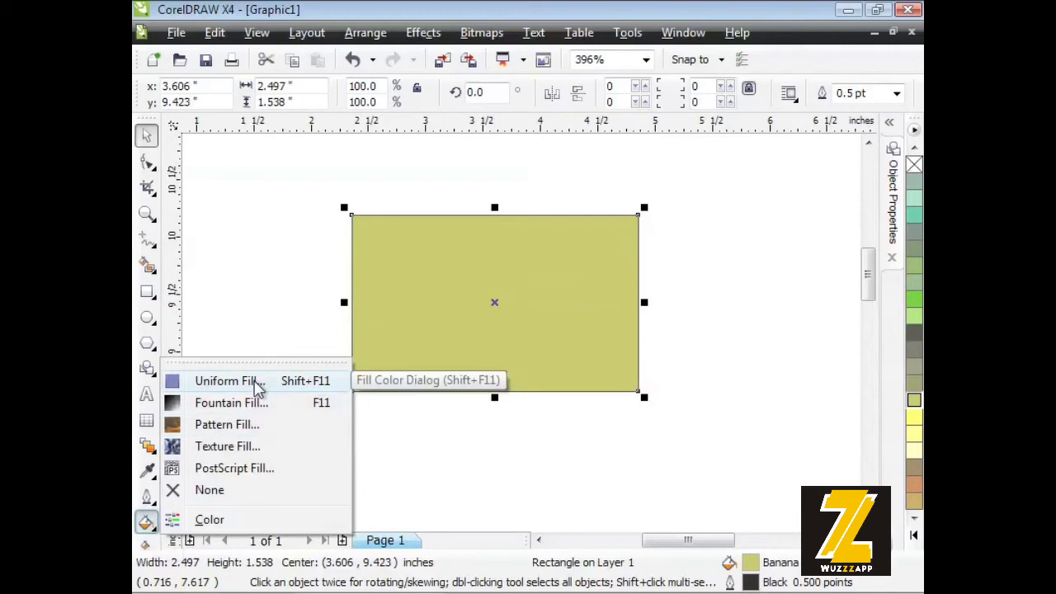
# Step: Open the Uniform Fill settings for the rectangle, with the dialog moved aside, and keep the CMYK color model
pyautogui.click(256, 383)
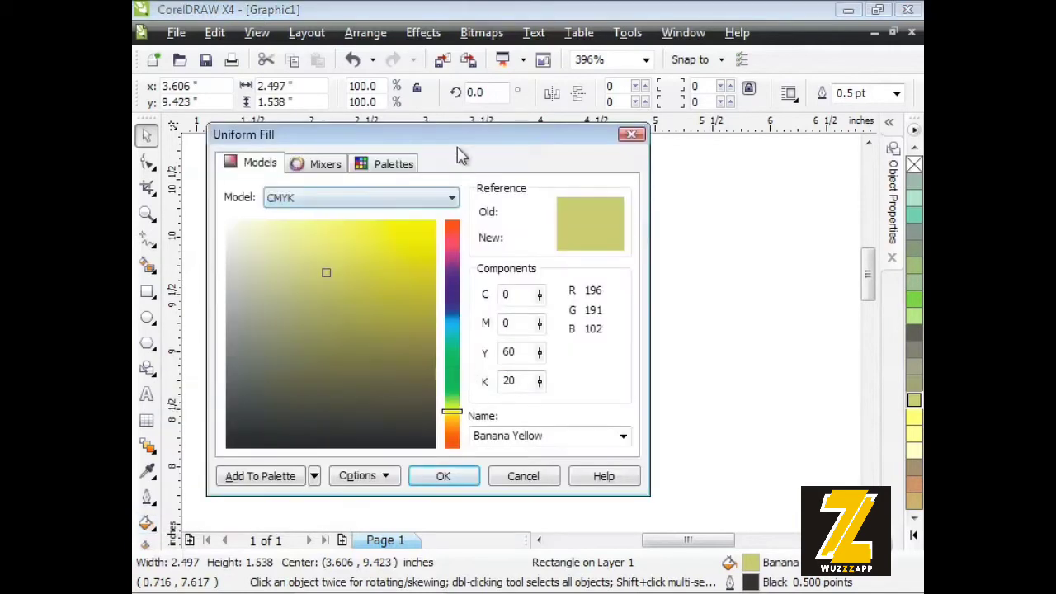
pyautogui.moveTo(459, 147); pyautogui.dragTo(665, 162)
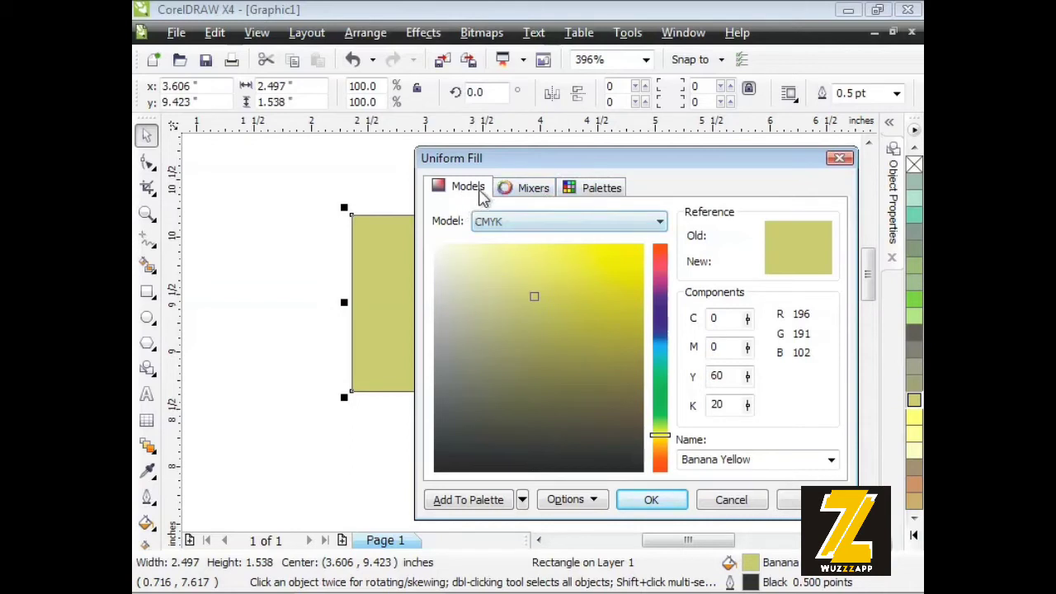
pyautogui.click(612, 231)
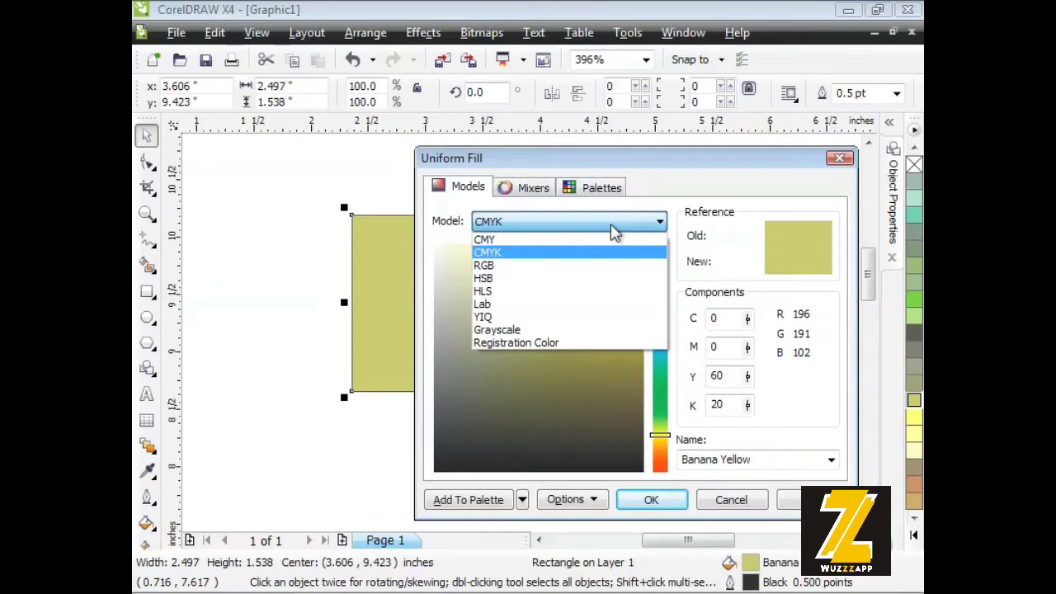
pyautogui.click(614, 233)
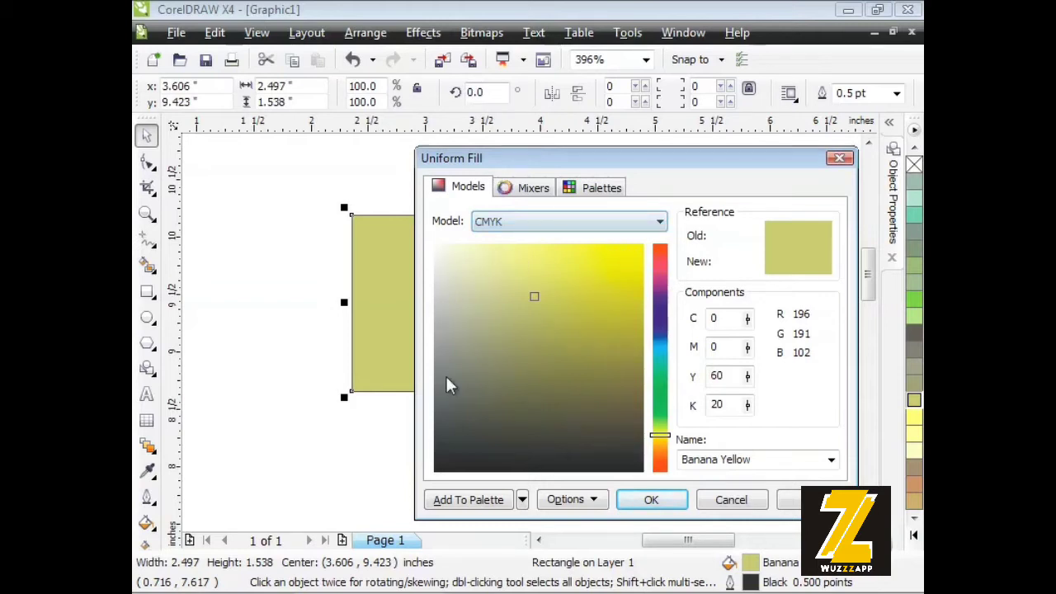
# Step: Try several lighter and darker yellow-olive shades in the CMYK color field
pyautogui.click(577, 281)
pyautogui.click(534, 279)
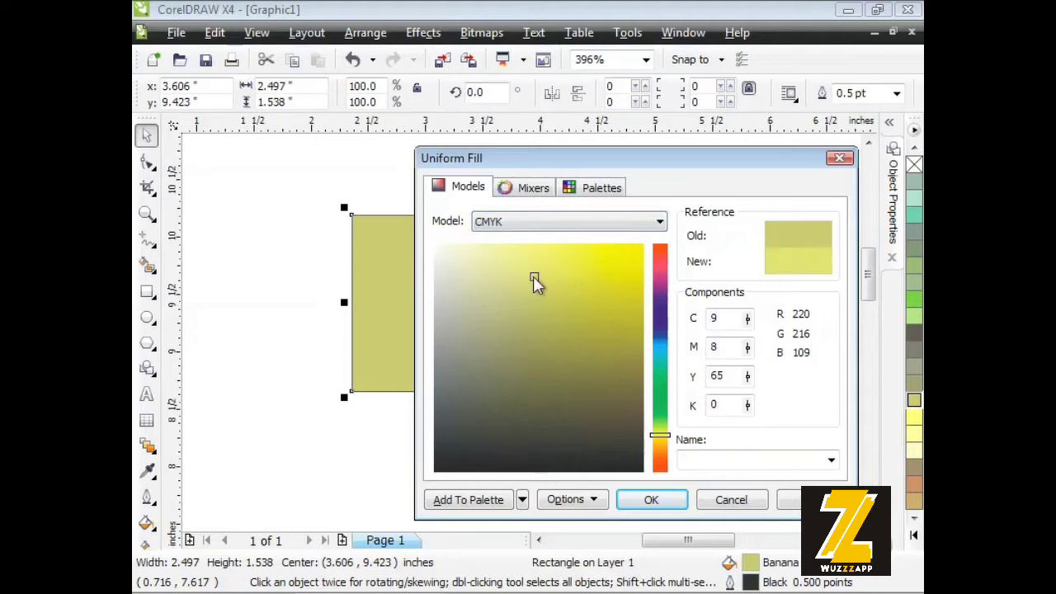
pyautogui.click(598, 313)
pyautogui.click(547, 331)
pyautogui.click(527, 340)
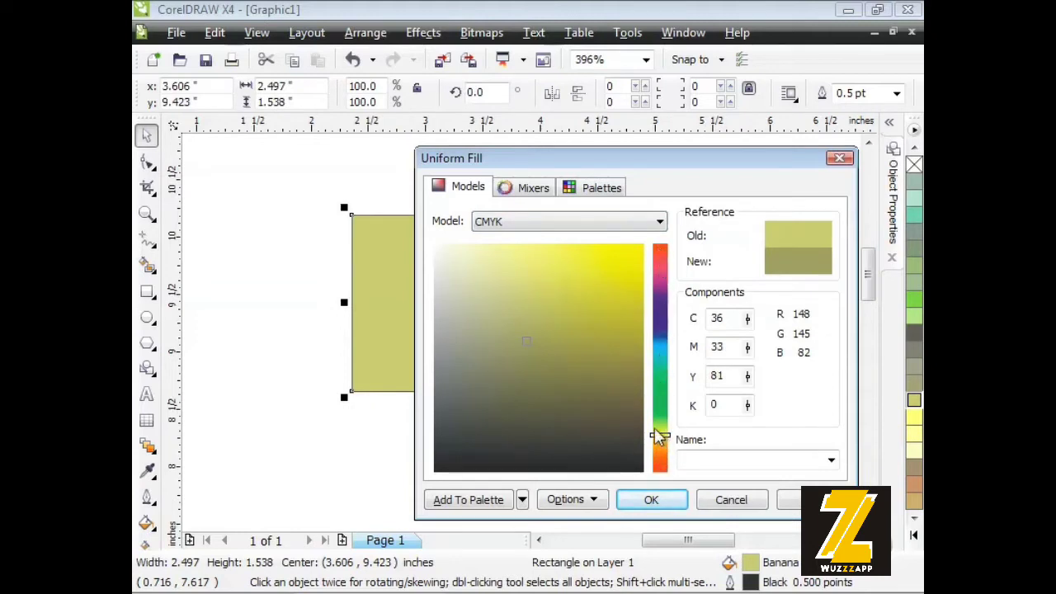
# Step: Shift the hue to green and try out pale, vivid and dark green shades in the color field
pyautogui.moveTo(662, 441)
pyautogui.mouseDown()
pyautogui.moveTo(663, 271)
pyautogui.moveTo(660, 424)
pyautogui.moveTo(664, 355)
pyautogui.moveTo(659, 418)
pyautogui.moveTo(660, 396)
pyautogui.mouseUp()
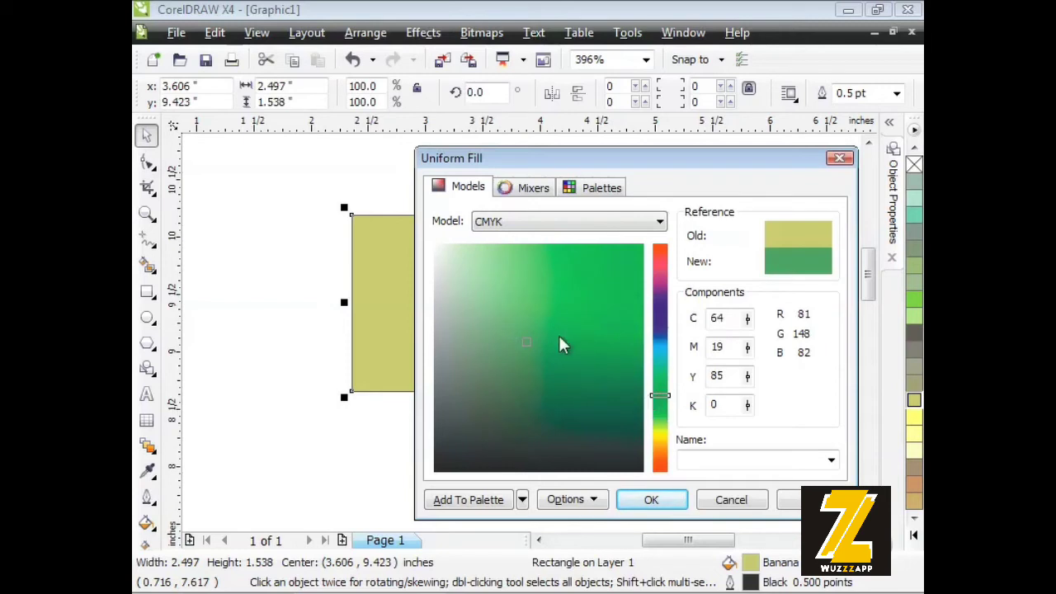
pyautogui.click(506, 277)
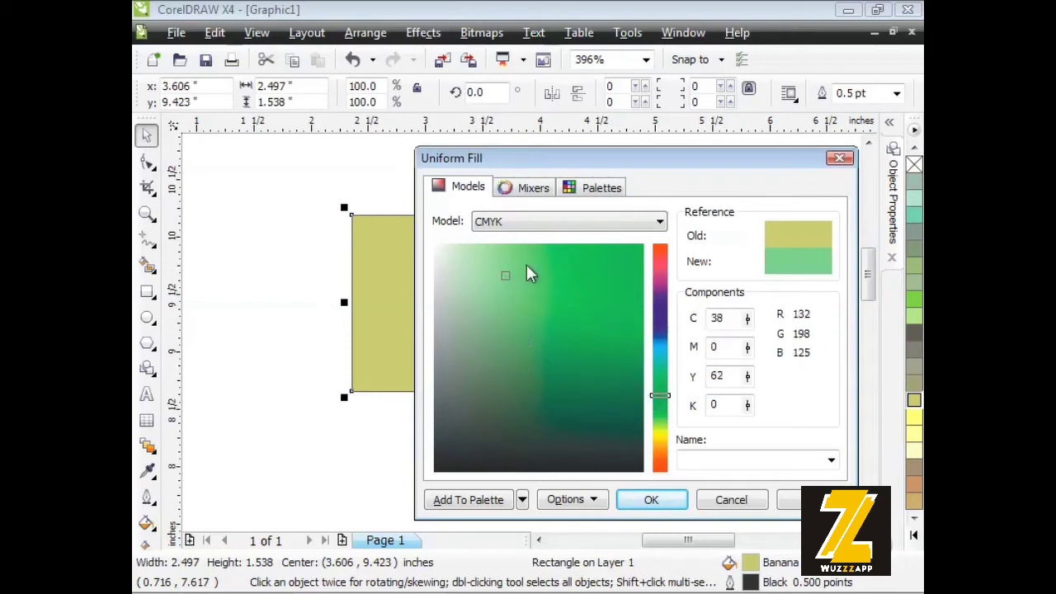
pyautogui.moveTo(541, 263); pyautogui.dragTo(590, 302)
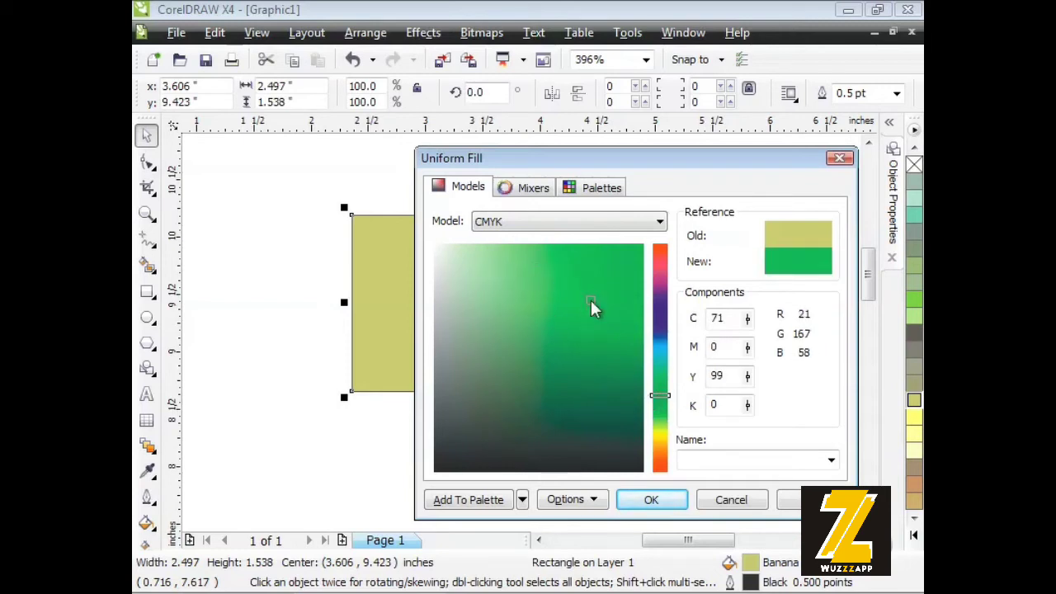
pyautogui.click(587, 391)
pyautogui.click(586, 401)
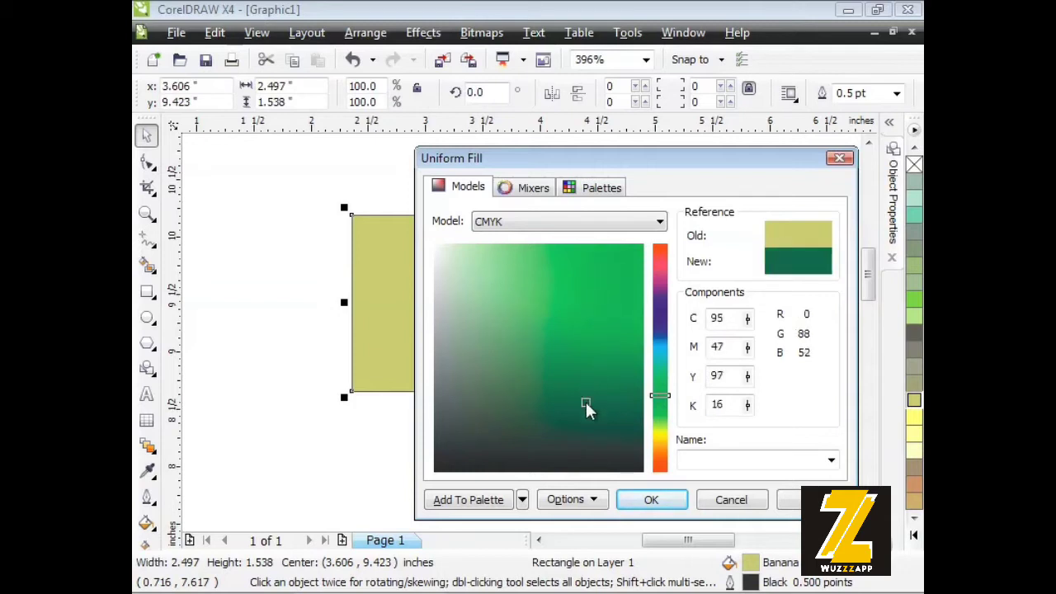
pyautogui.click(583, 410)
pyautogui.click(467, 278)
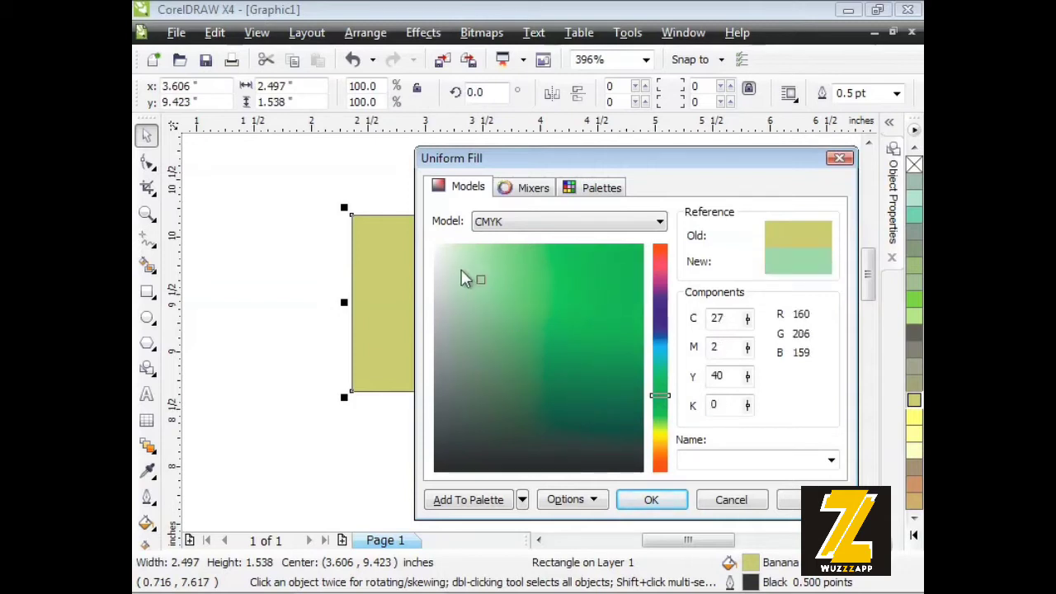
pyautogui.click(461, 269)
pyautogui.click(463, 300)
pyautogui.click(549, 316)
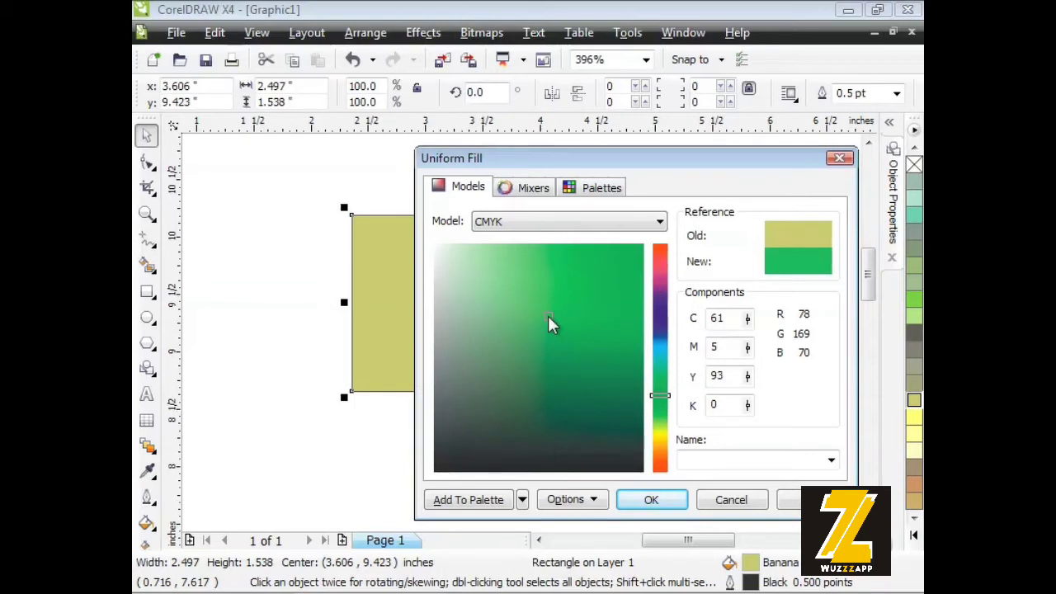
# Step: Inspect the C, M, Y and K component values of the chosen green one after another
pyautogui.moveTo(725, 317); pyautogui.dragTo(717, 317)
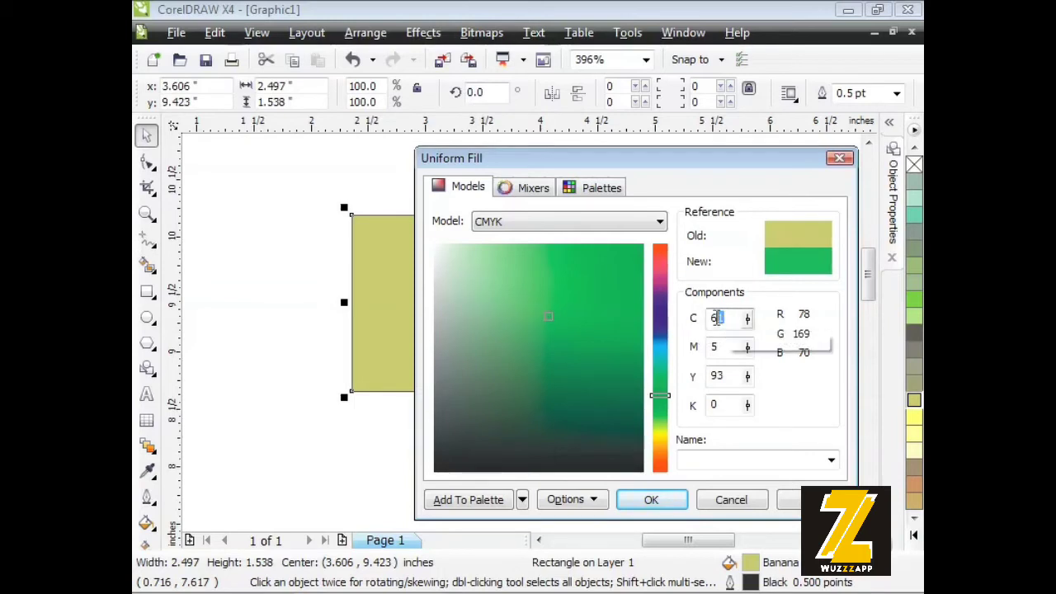
pyautogui.doubleClick(715, 347)
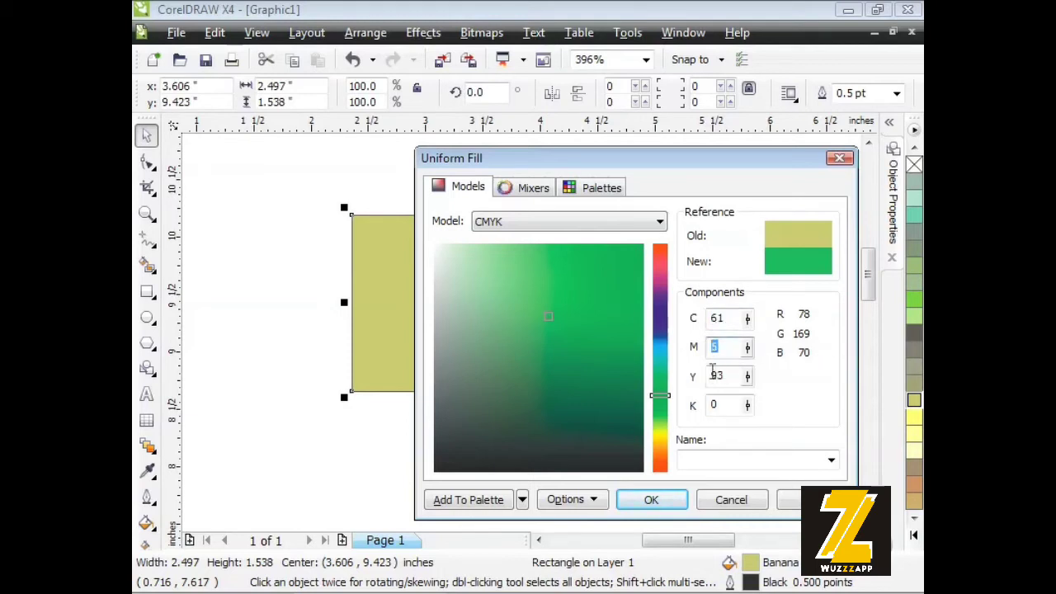
pyautogui.doubleClick(715, 376)
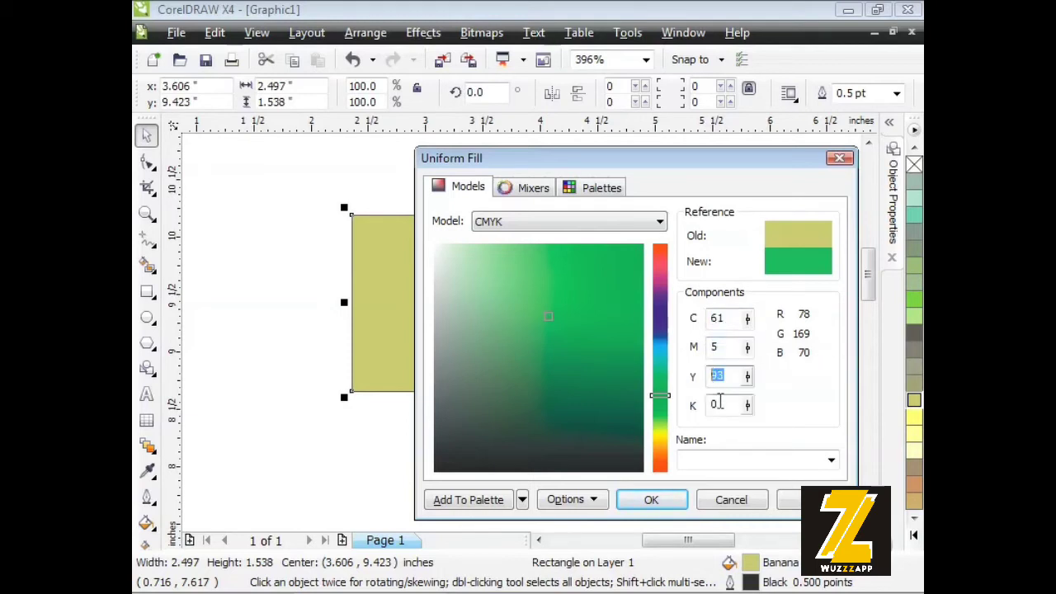
pyautogui.click(718, 404)
# Step: Pick a saturated green of C 76, M 2, Y 99, K 0 and apply it as the rectangle's fill
pyautogui.click(597, 288)
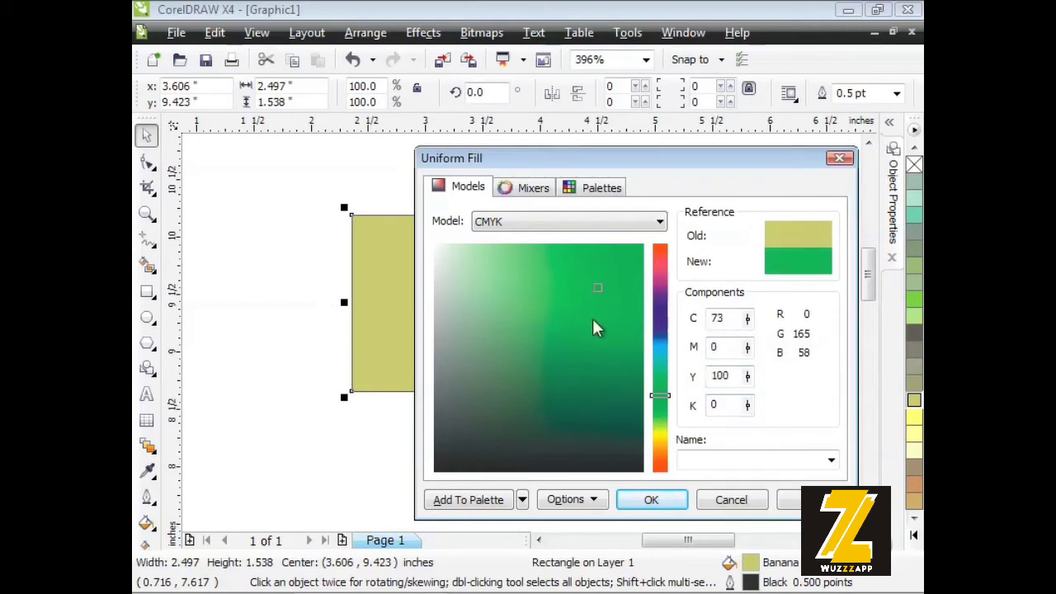
pyautogui.click(582, 316)
pyautogui.click(603, 328)
pyautogui.click(599, 322)
pyautogui.click(629, 500)
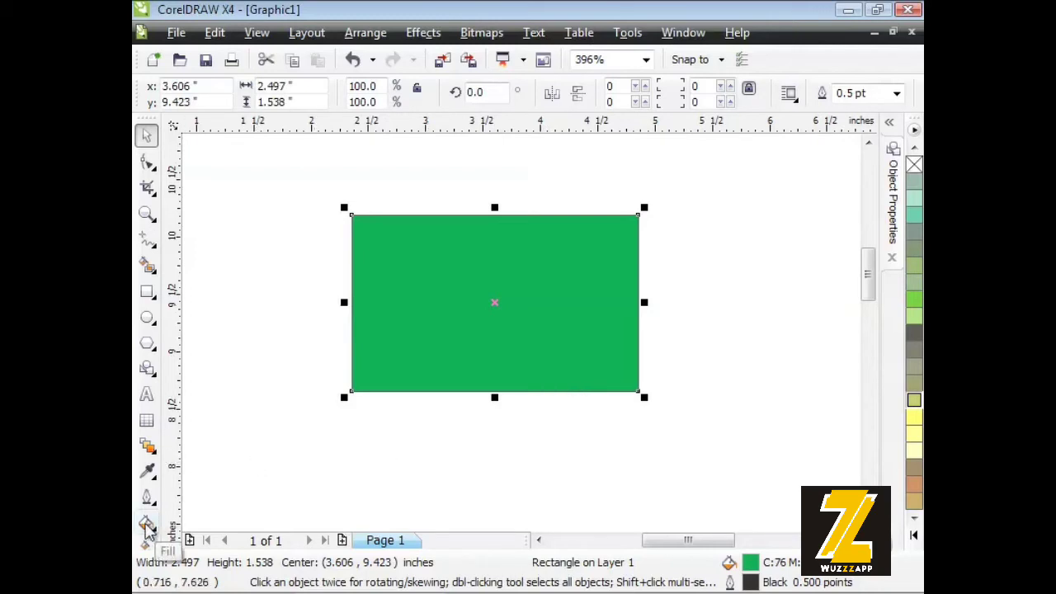
# Step: Reopen the rectangle's Uniform Fill settings and switch to the color mixer, keeping the CMYK model
pyautogui.click(145, 525)
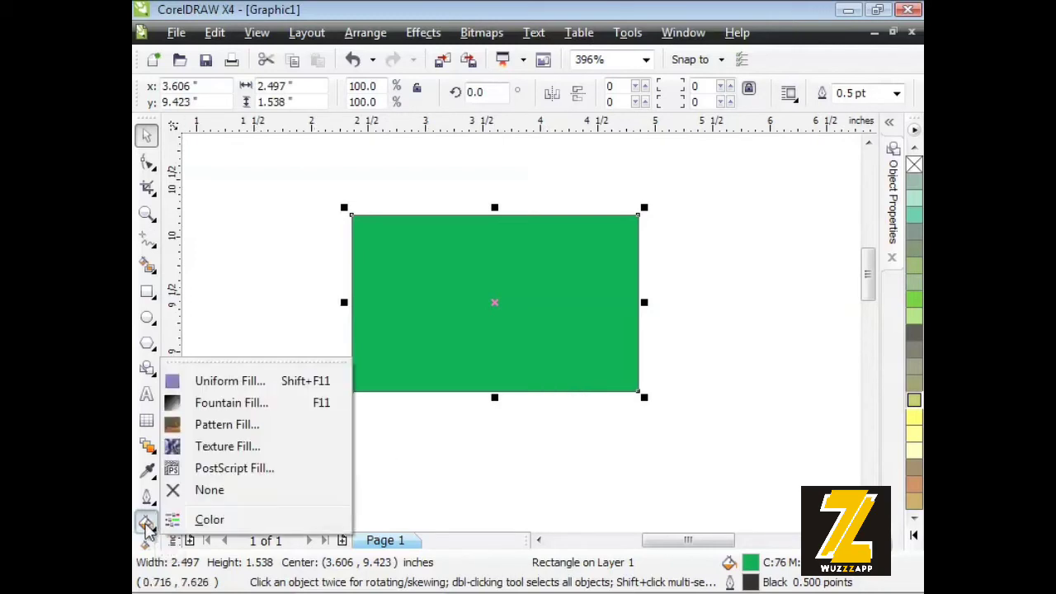
pyautogui.click(240, 393)
pyautogui.moveTo(502, 153); pyautogui.dragTo(415, 170)
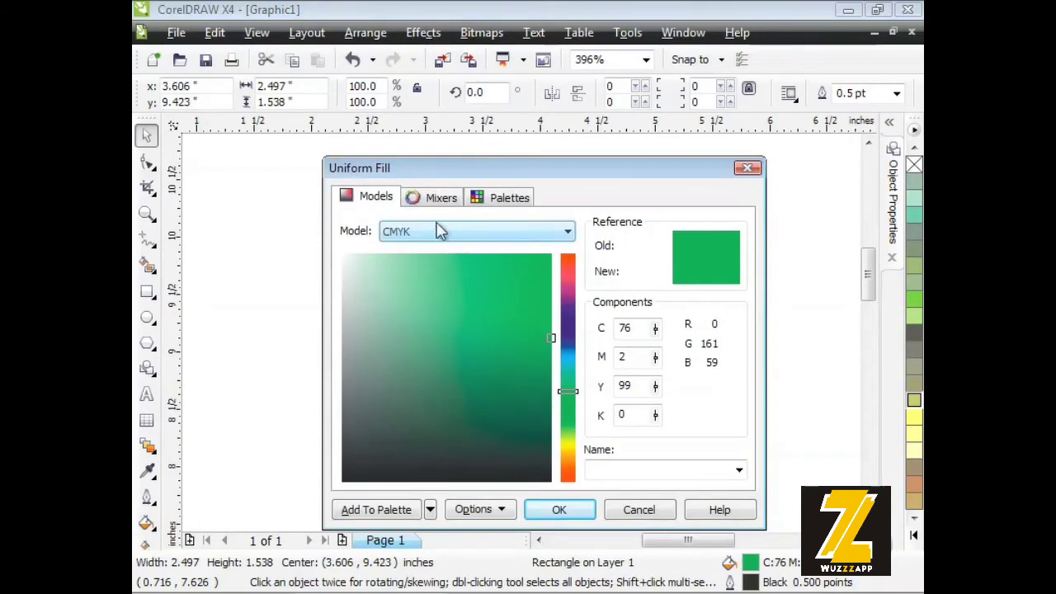
pyautogui.click(433, 198)
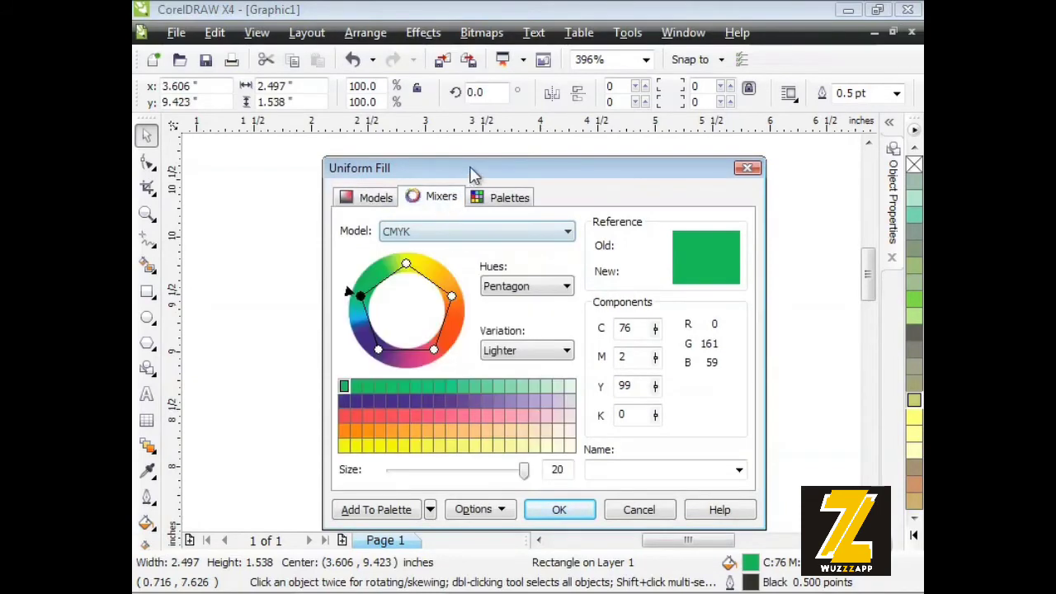
pyautogui.moveTo(475, 175); pyautogui.dragTo(555, 141)
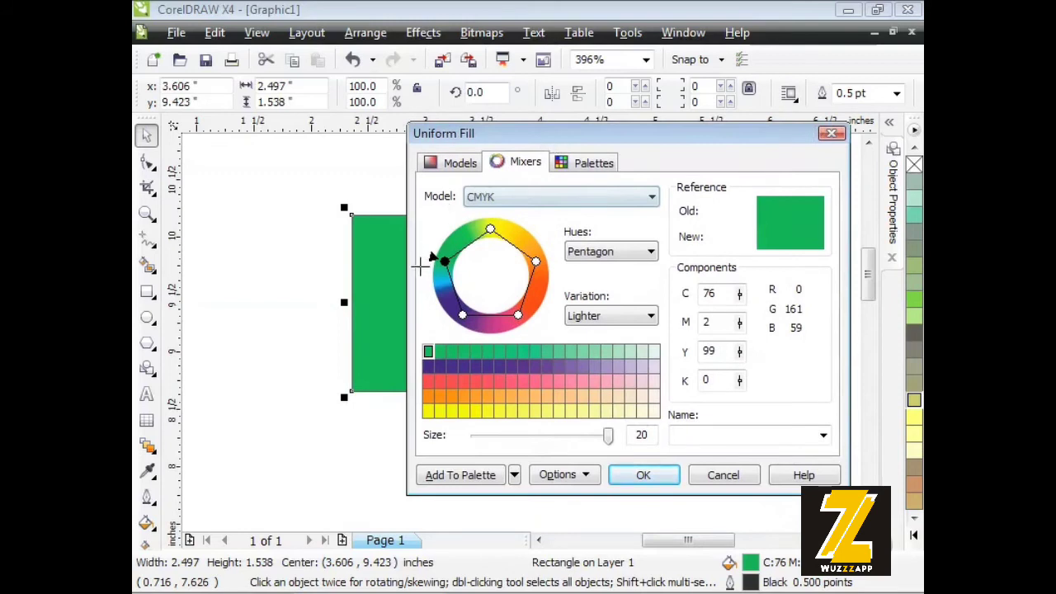
pyautogui.click(490, 200)
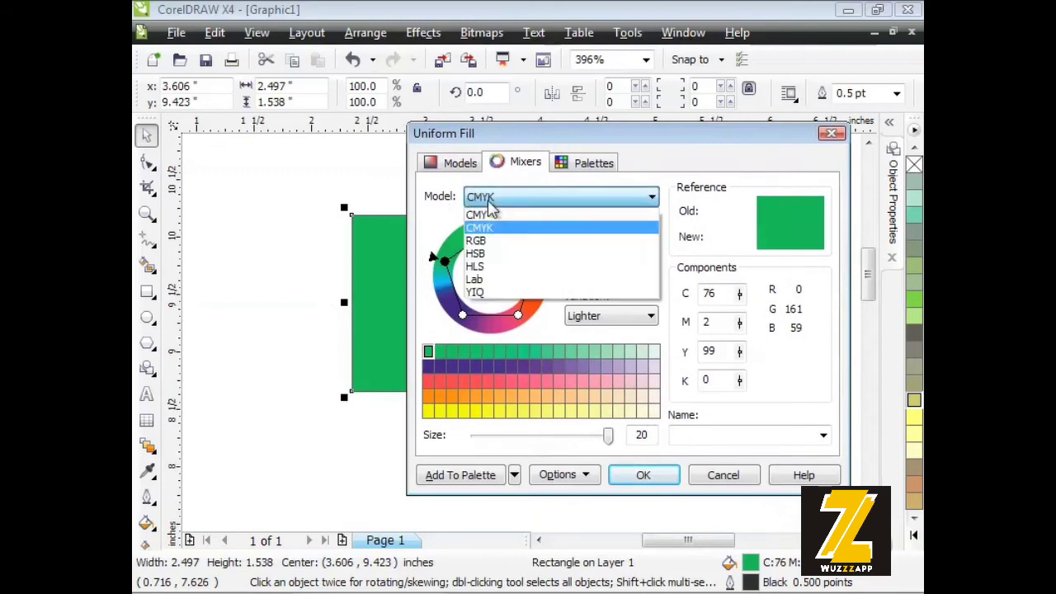
pyautogui.click(490, 227)
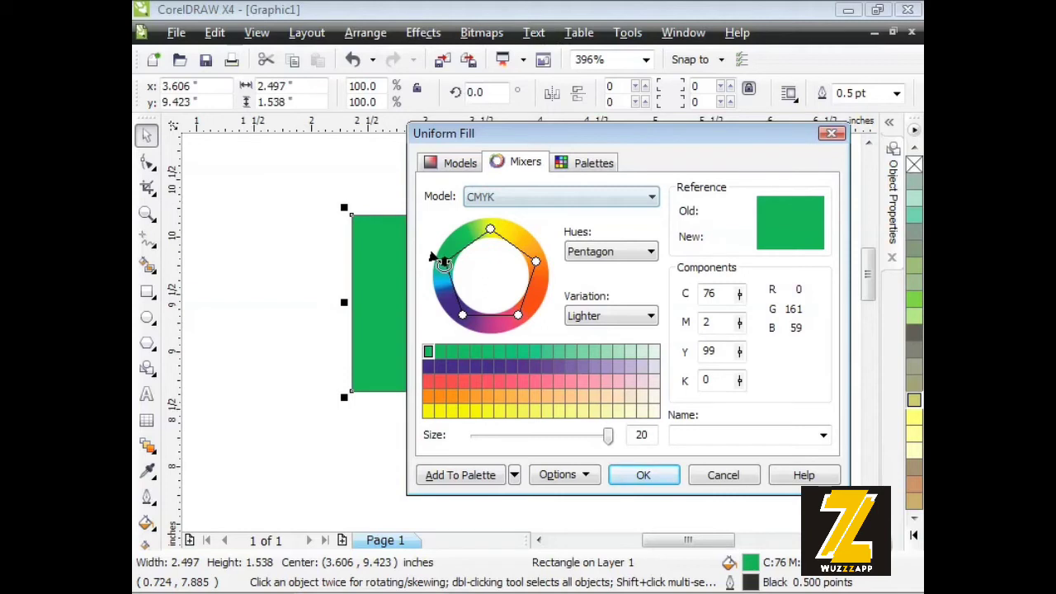
# Step: Rotate the mixer's hue pentagon through red and amber to green (C 65, M 0, Y 99, K 0) and apply it to the rectangle
pyautogui.moveTo(443, 263); pyautogui.dragTo(532, 319)
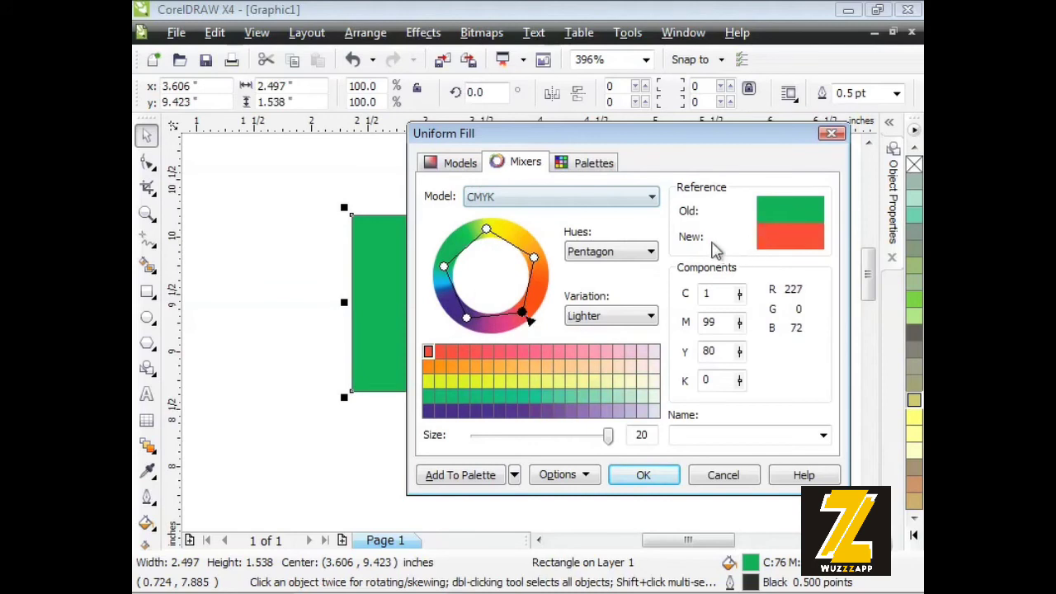
pyautogui.moveTo(523, 312); pyautogui.dragTo(520, 227)
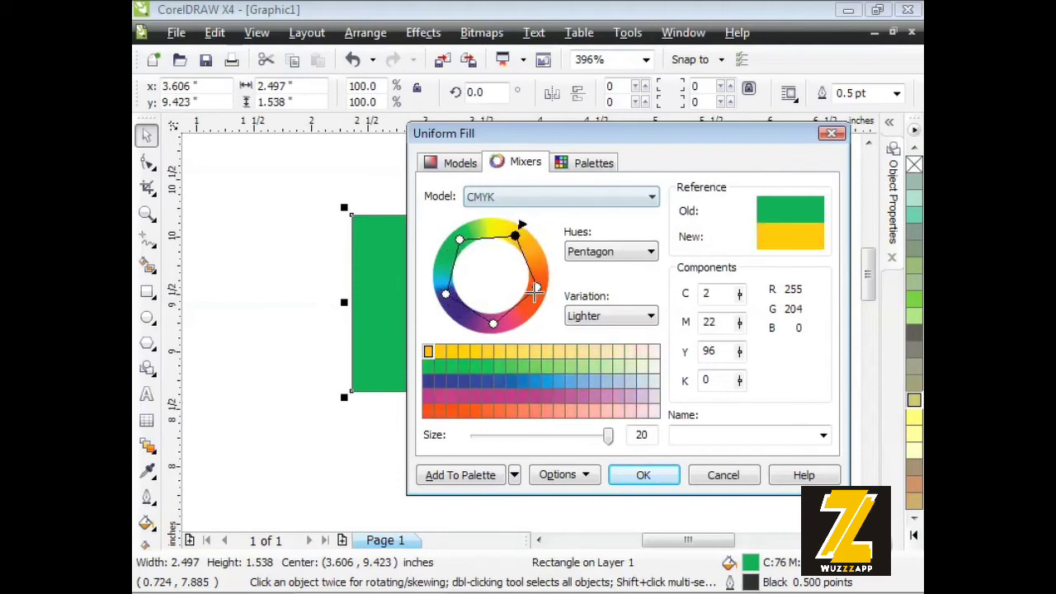
pyautogui.moveTo(537, 286); pyautogui.dragTo(545, 266)
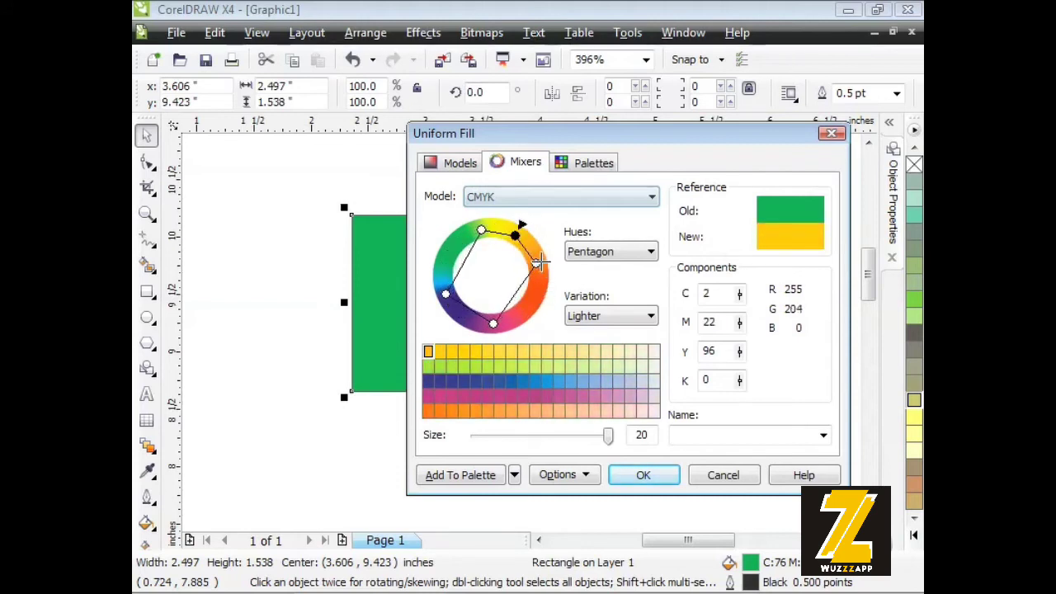
pyautogui.moveTo(521, 229); pyautogui.dragTo(465, 237)
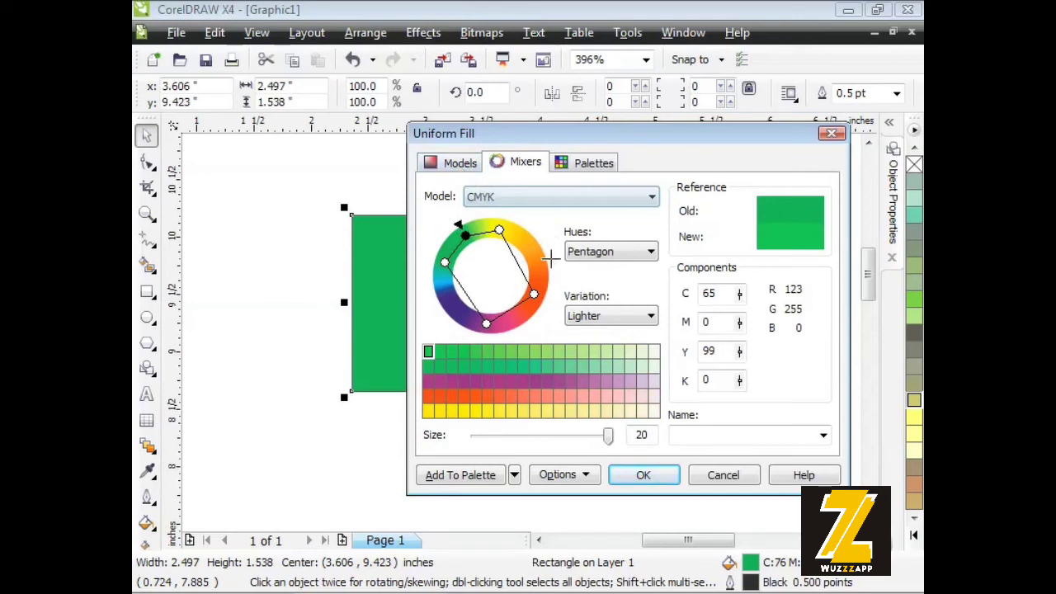
pyautogui.click(642, 477)
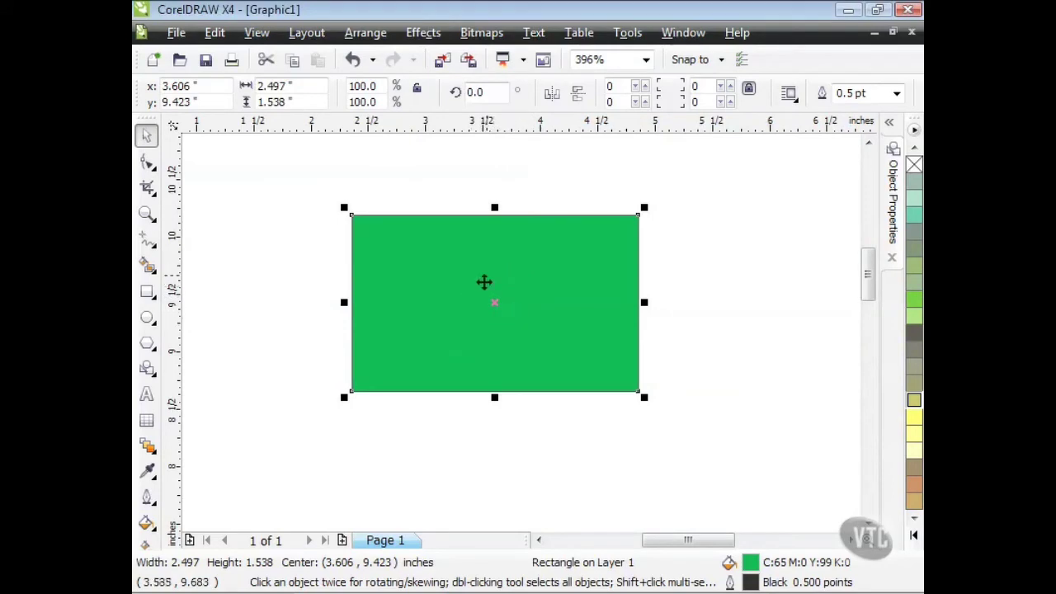
# Step: Move the green rectangle slightly up and left, centering it at about x 3.243, y 9.51 inches
pyautogui.click(665, 256)
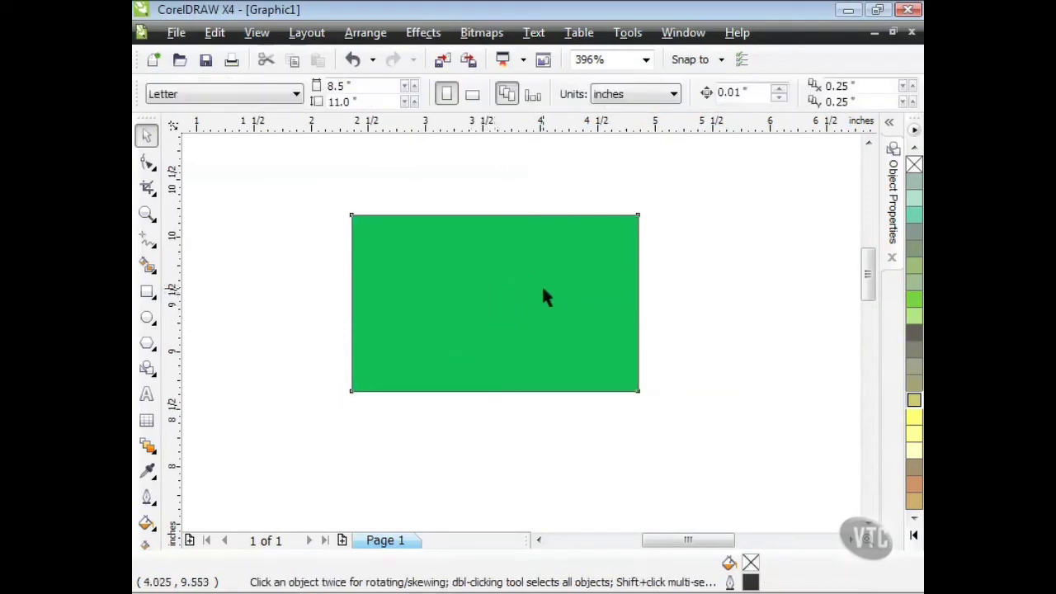
pyautogui.moveTo(541, 287); pyautogui.dragTo(499, 278)
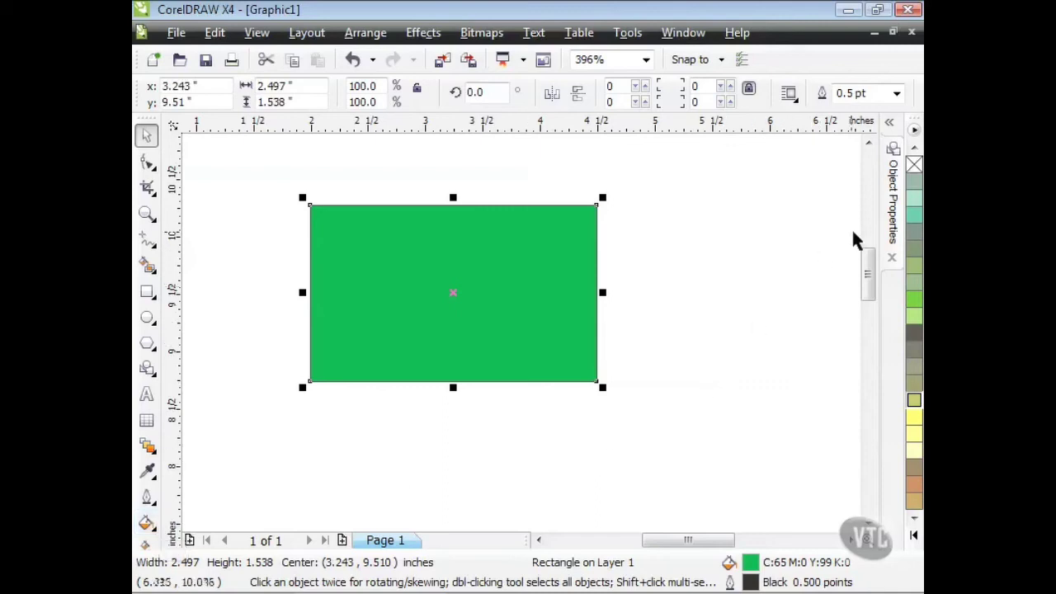
# Step: Examine the PANTONE(R) solid coated palette through the rectangle's object properties and advanced fill options, then cancel and deselect the rectangle
pyautogui.click(890, 208)
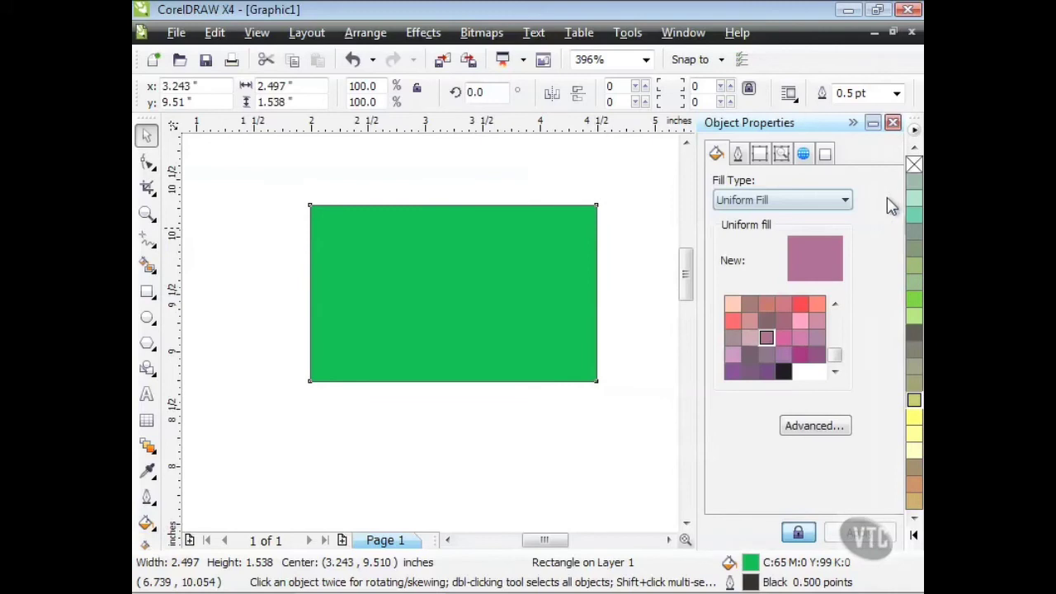
pyautogui.click(830, 433)
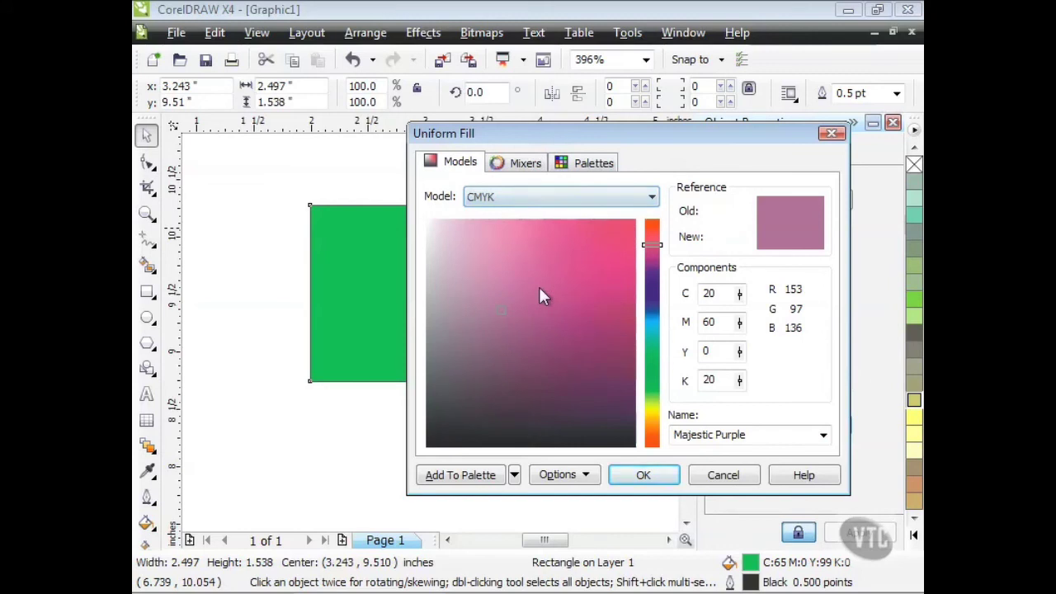
pyautogui.click(586, 169)
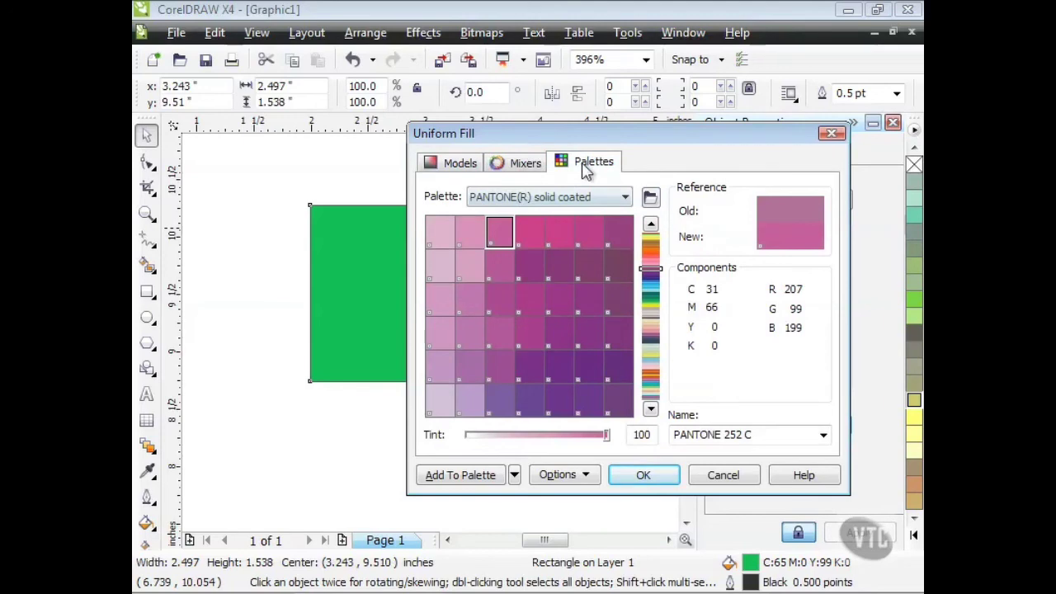
pyautogui.click(709, 474)
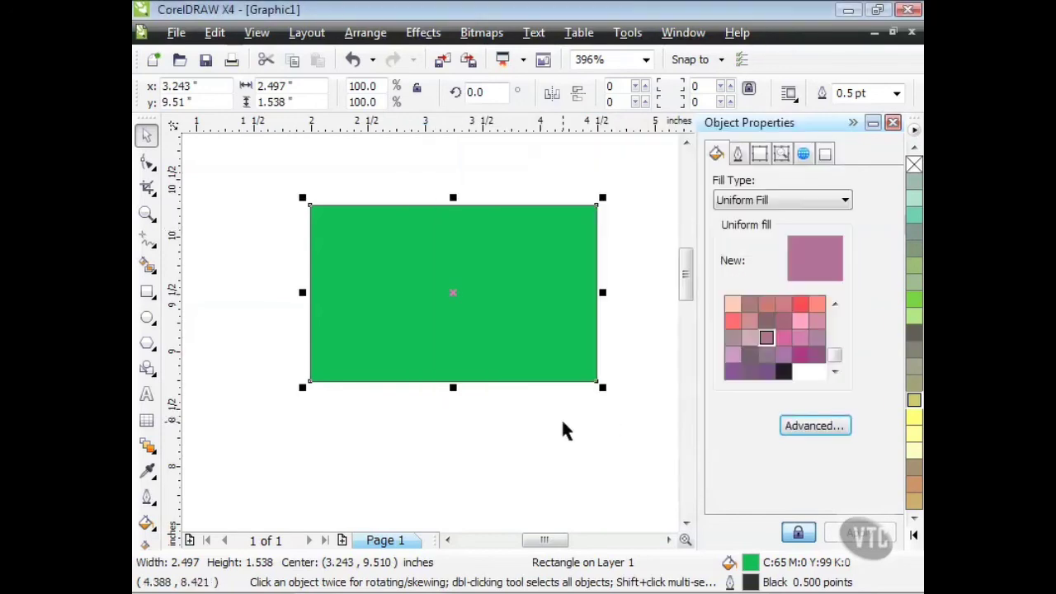
pyautogui.click(534, 434)
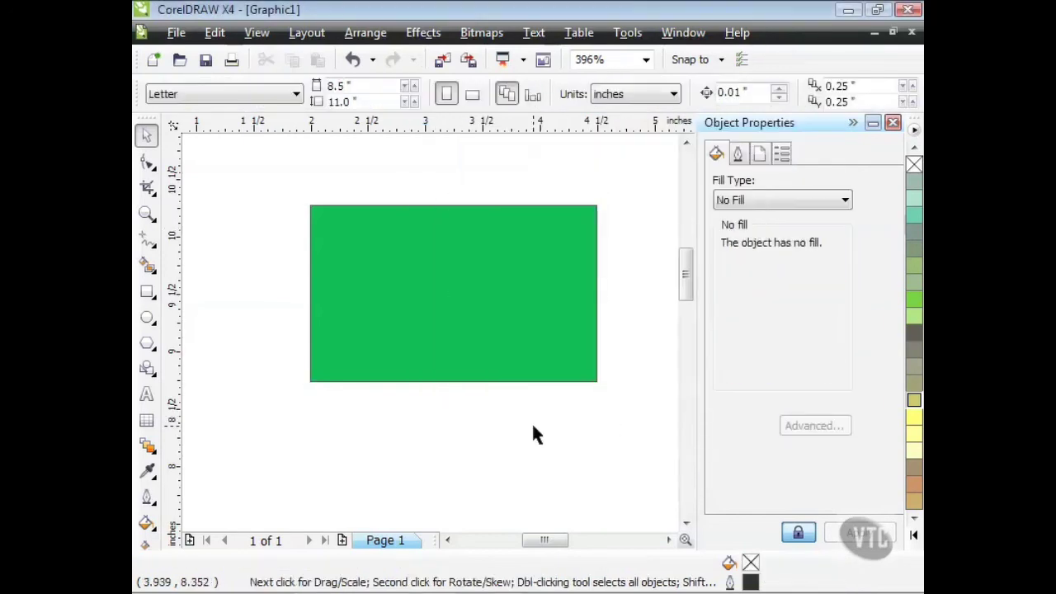